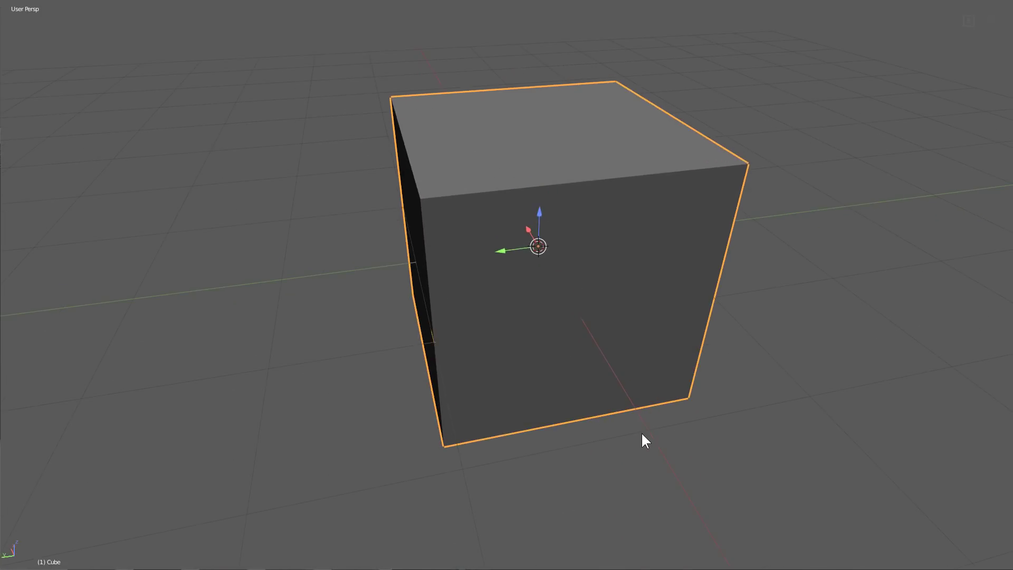
Step: Flatten the cube along Z into a thin slab
{"action": "key", "text": "s"}
{"action": "key", "text": "z"}
{"action": "left_click", "coordinate": [564, 293]}
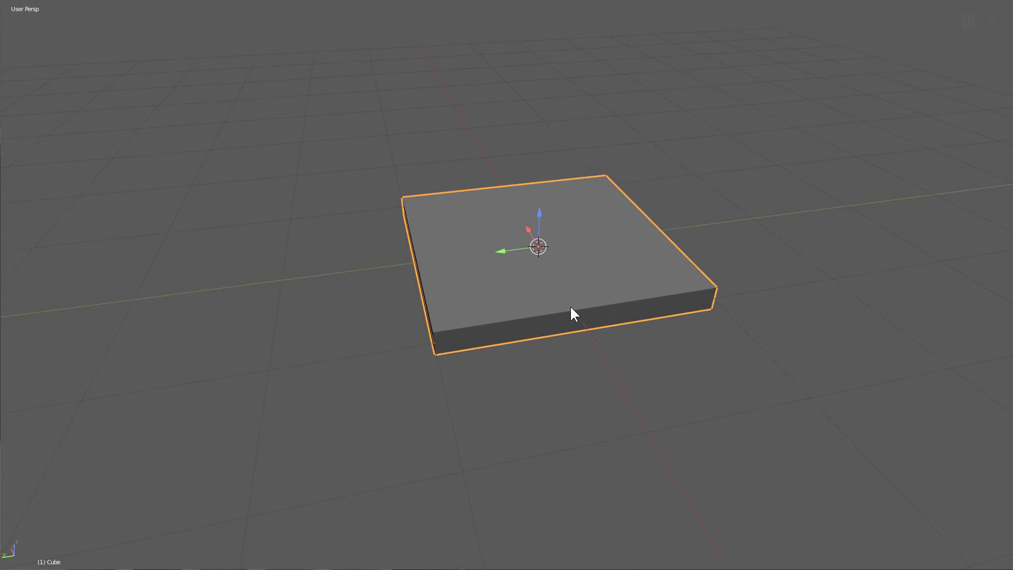
{"action": "middle_click_drag", "start_coordinate": [571, 312], "coordinate": [611, 327]}
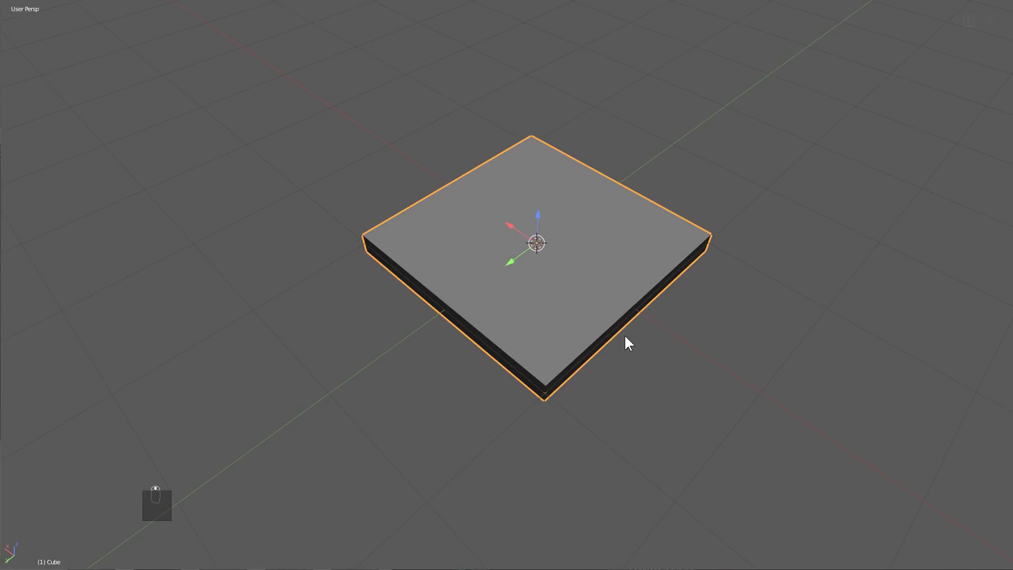
Step: Scale the slab along X and again to form a long, narrow plank
{"action": "key", "text": "s"}
{"action": "left_click", "coordinate": [545, 250]}
{"action": "key", "text": "x"}
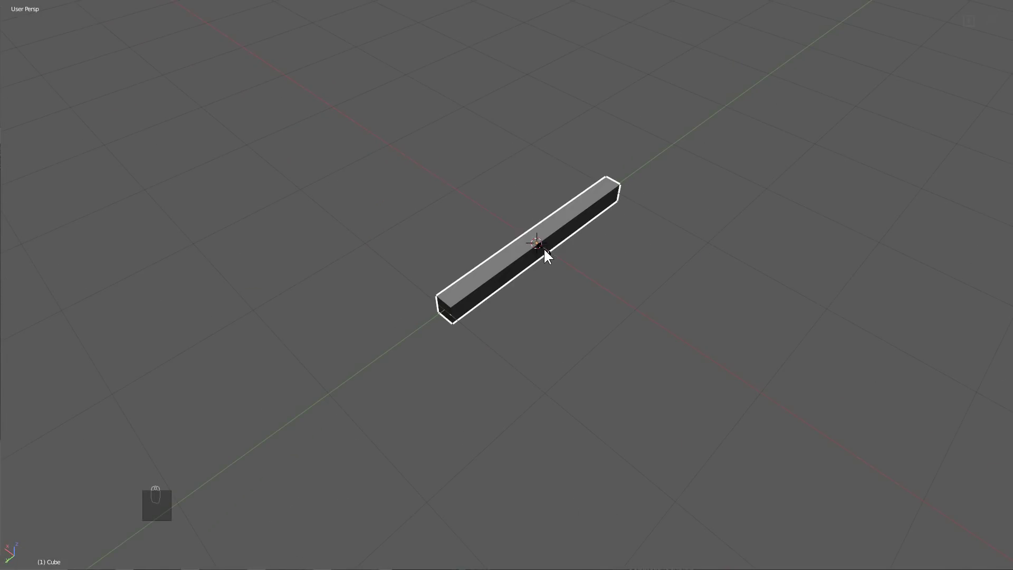
{"action": "left_click", "coordinate": [564, 272]}
{"action": "key", "text": "s"}
{"action": "key", "text": "s"}
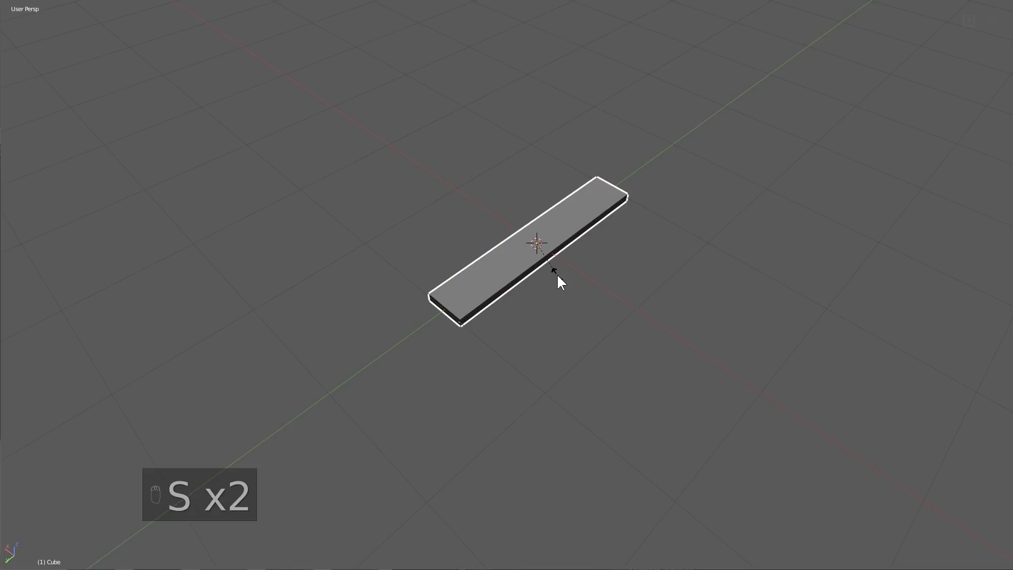
{"action": "left_click", "coordinate": [575, 321]}
Step: Deselect everything and switch to front orthographic view
{"action": "key", "text": "a"}
{"action": "key", "text": "KP_1"}
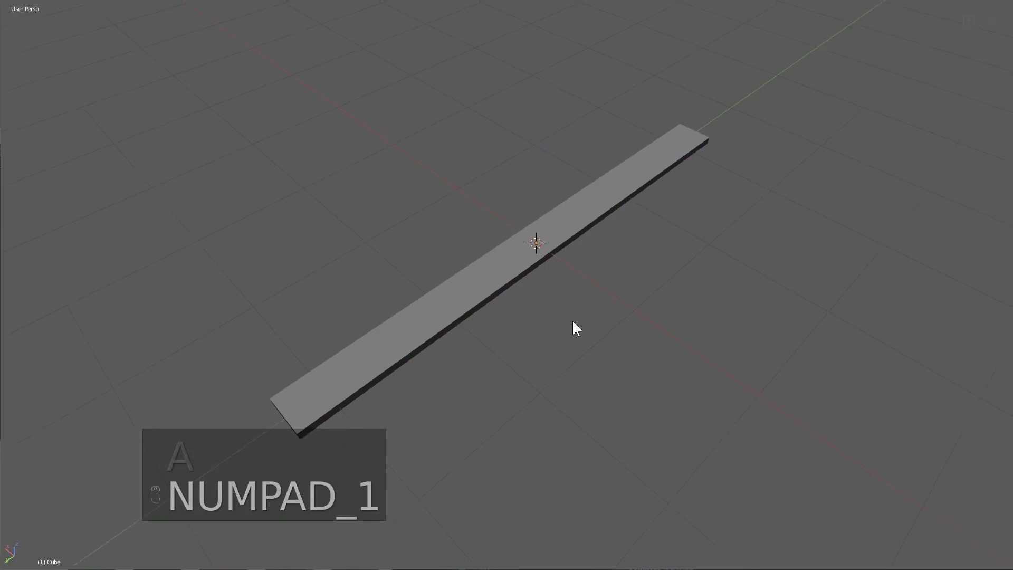
{"action": "key", "text": "KP_5"}
Step: Rotate the strip 90° around Z so it runs along X
{"action": "type", "text": "a"}
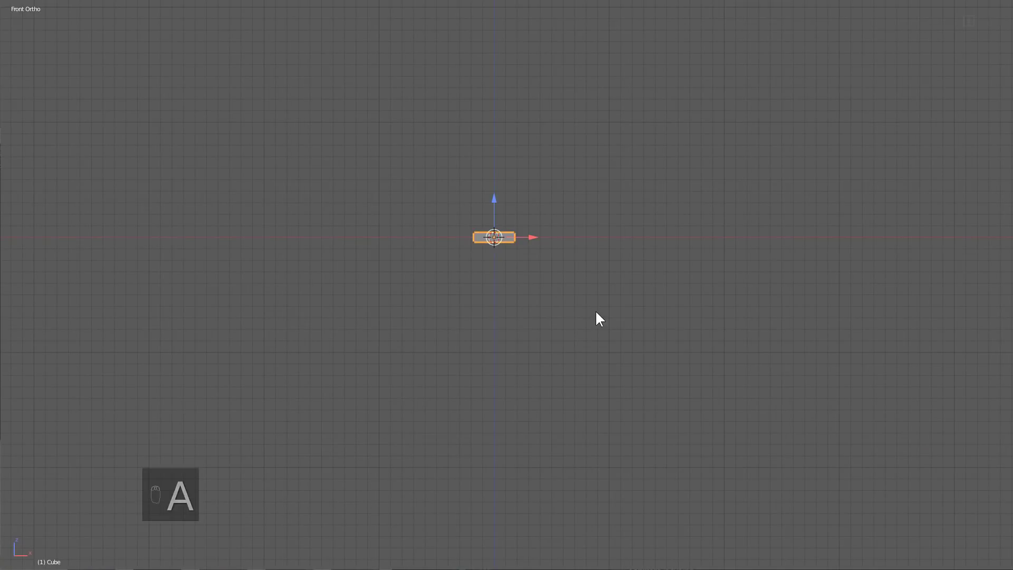
{"action": "type", "text": "rz90"}
{"action": "left_click", "coordinate": [596, 313]}
{"action": "key", "text": "a"}
Step: Add a plane and merge its vertices at center into a single vertex
{"action": "key", "text": "shift+a"}
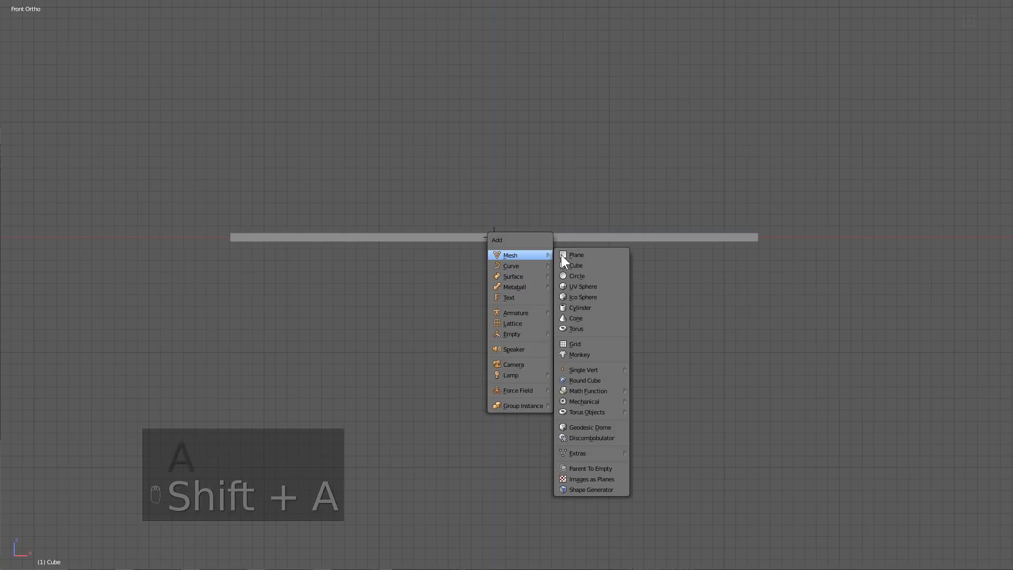
{"action": "left_click", "coordinate": [561, 255]}
{"action": "key", "text": "Tab"}
{"action": "key", "text": "alt+m"}
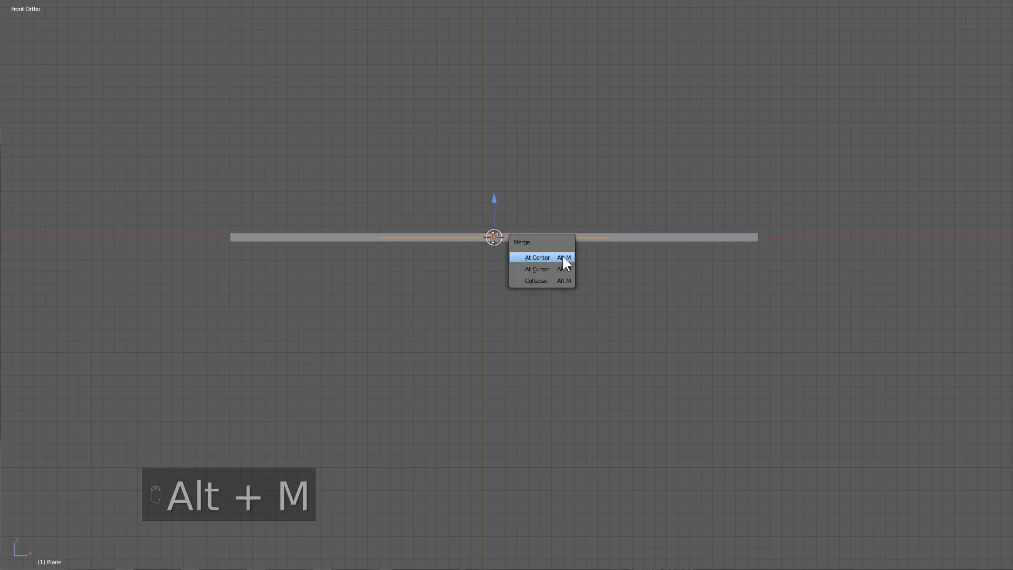
{"action": "left_click", "coordinate": [562, 256]}
Step: Move and extrude vertices along X to trace the stepped path above the plank
{"action": "key", "text": "g"}
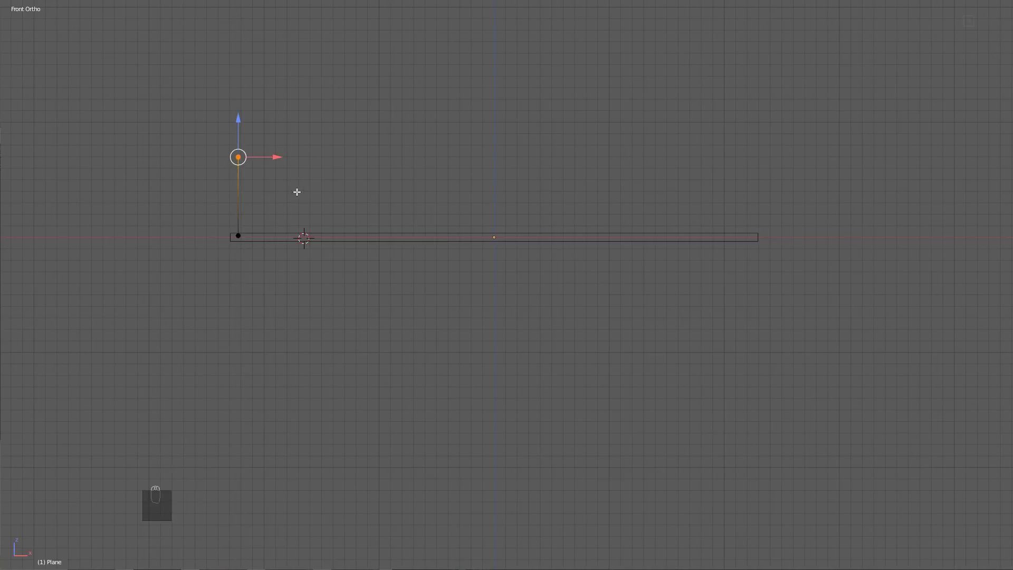
{"action": "middle_click", "coordinate": [494, 195]}
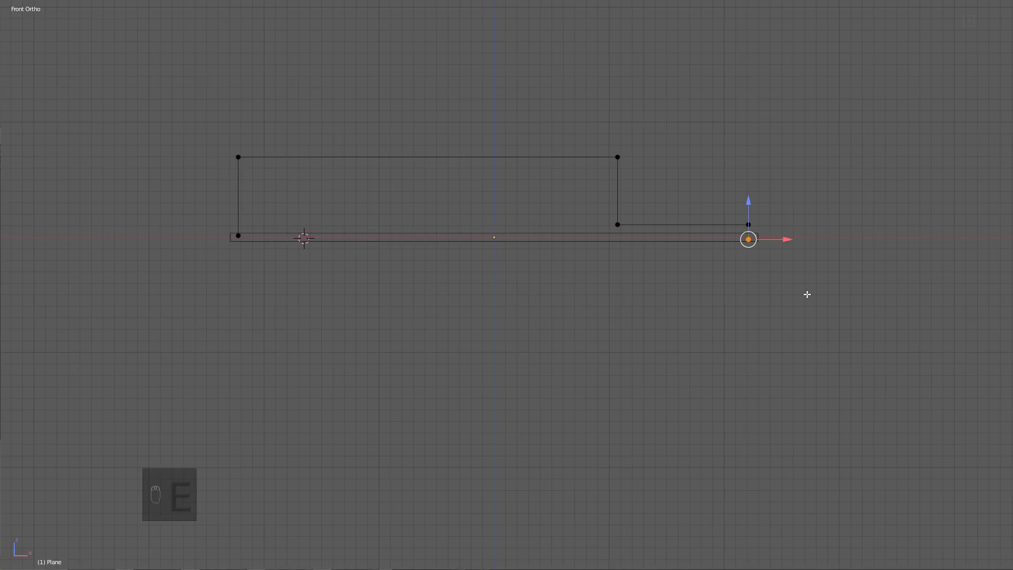
{"action": "key", "text": "Tab"}
{"action": "key", "text": "Tab"}
{"action": "key", "text": "Tab"}
{"action": "right_click", "coordinate": [758, 221], "text": "shift"}
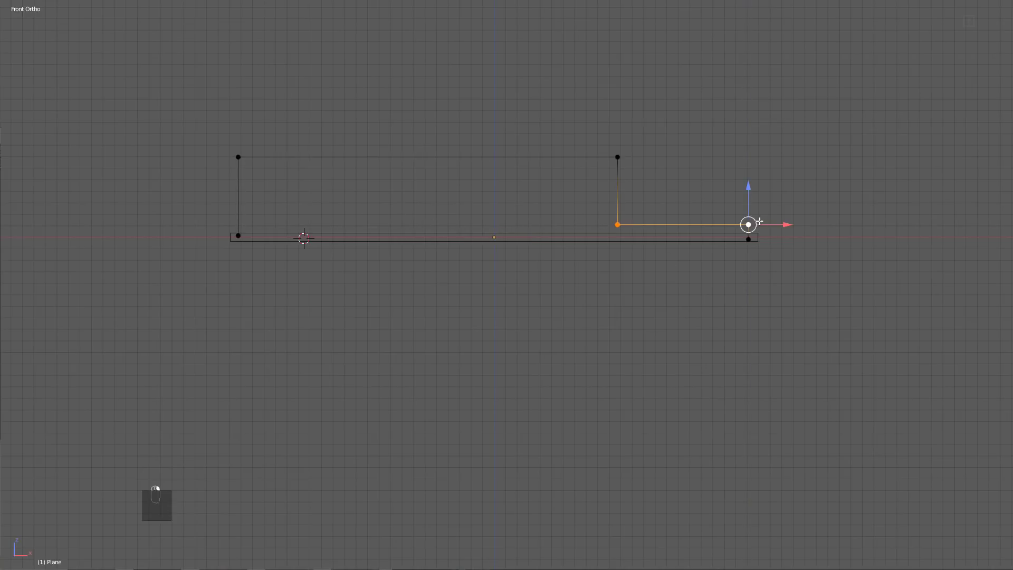
{"action": "left_click", "coordinate": [701, 217]}
{"action": "key", "text": "Tab"}
Step: From an angled view, select the path's corner vertices
{"action": "middle_click_drag", "start_coordinate": [325, 203], "coordinate": [372, 244]}
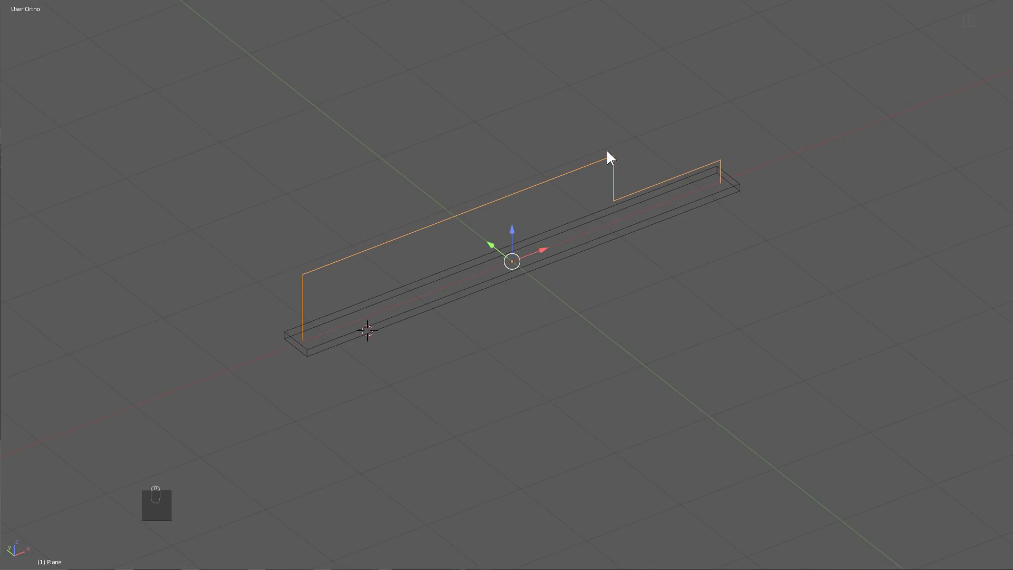
{"action": "key", "text": "Tab"}
{"action": "right_click", "coordinate": [299, 276]}
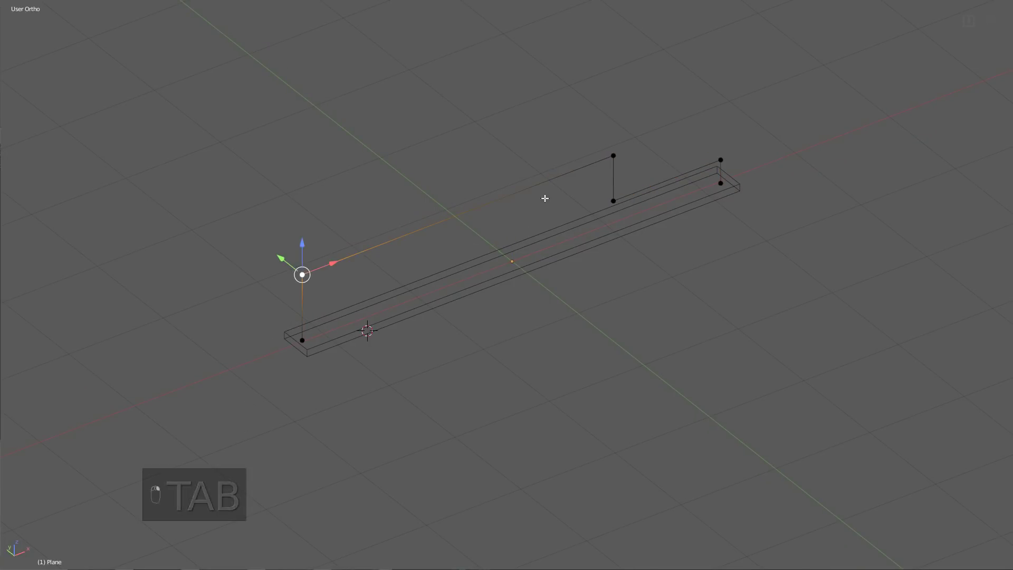
{"action": "right_click", "coordinate": [612, 157], "text": "shift"}
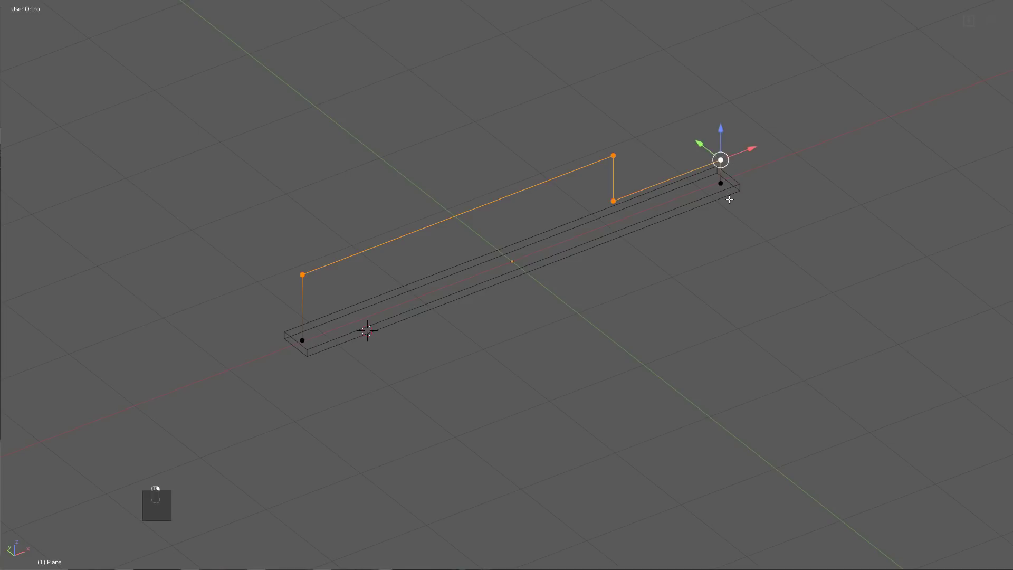
Step: Vertex-bevel the selected corners into rounded bends
{"action": "key", "text": "ctrl+shift+b"}
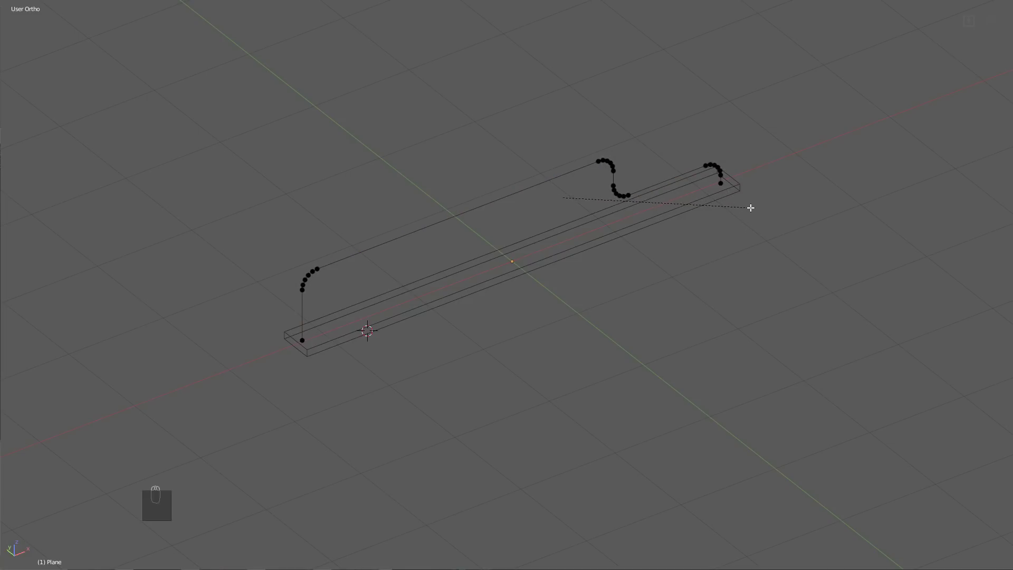
{"action": "left_click", "coordinate": [751, 208]}
{"action": "key", "text": "Tab"}
Step: Convert the path mesh to a curve with Alt+C Curve from Mesh/Text
{"action": "middle_click_drag", "start_coordinate": [448, 249], "coordinate": [668, 238]}
{"action": "key", "text": "alt+c"}
{"action": "left_click", "coordinate": [621, 281]}
Step: Give the curve a round 64×16 tube bevel via Hard Ops Adjust Curve, shown in solid shading
{"action": "key", "text": "q"}
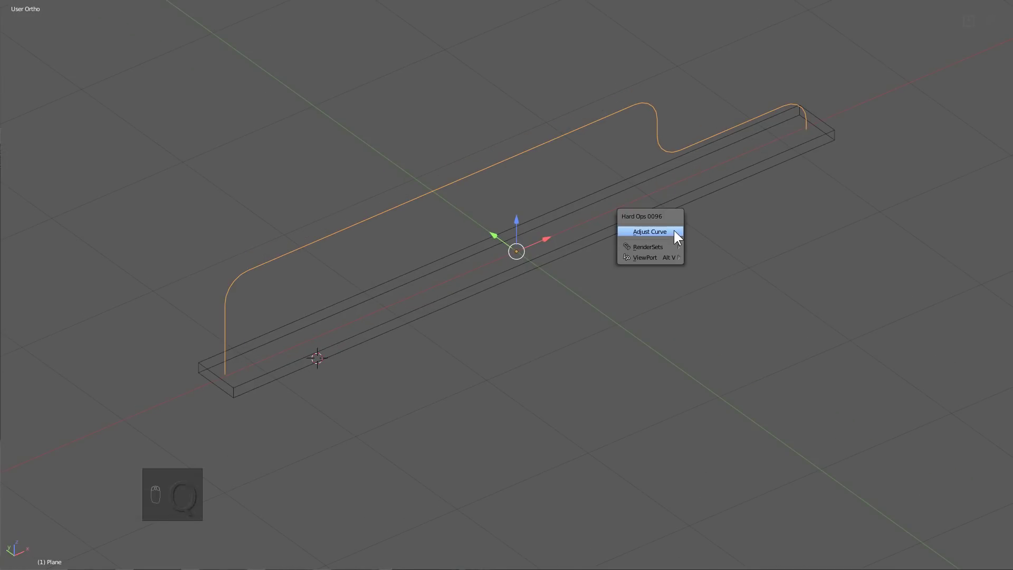
{"action": "left_click", "coordinate": [674, 231]}
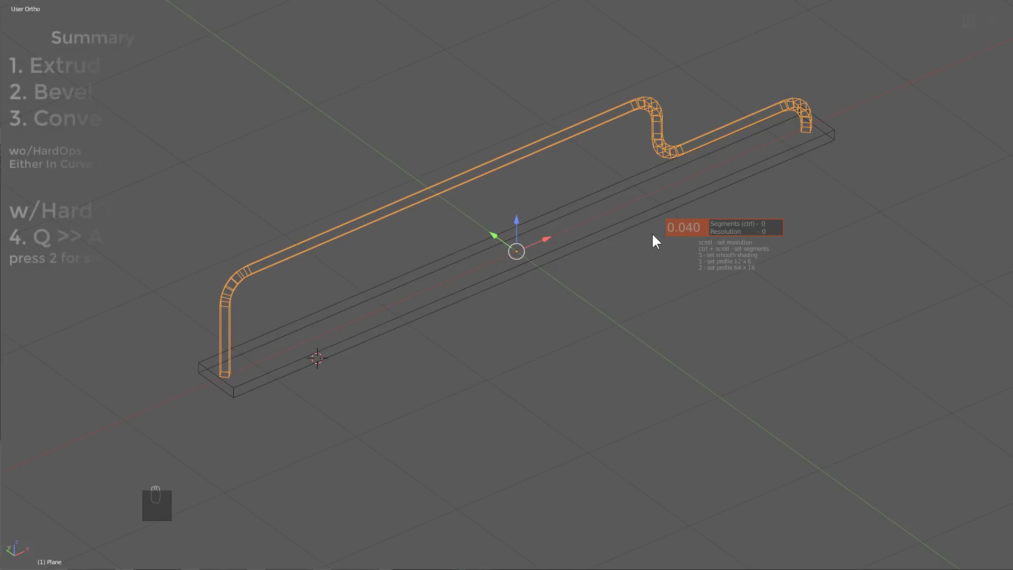
{"action": "key", "text": "2"}
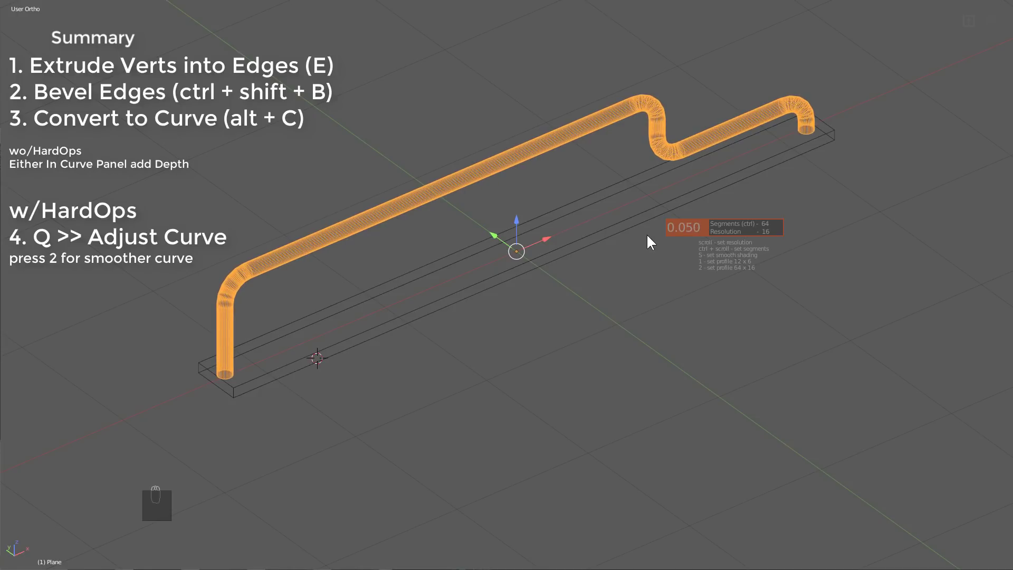
{"action": "left_click", "coordinate": [645, 233]}
{"action": "key", "text": "z"}
{"action": "mouse_move", "coordinate": [700, 226]}
{"action": "middle_mouse_down"}
{"action": "mouse_move", "coordinate": [669, 208]}
{"action": "mouse_move", "coordinate": [682, 236]}
{"action": "mouse_move", "coordinate": [525, 256]}
{"action": "mouse_move", "coordinate": [575, 264]}
{"action": "mouse_move", "coordinate": [558, 274]}
{"action": "middle_mouse_up"}
{"action": "key", "text": "a"}
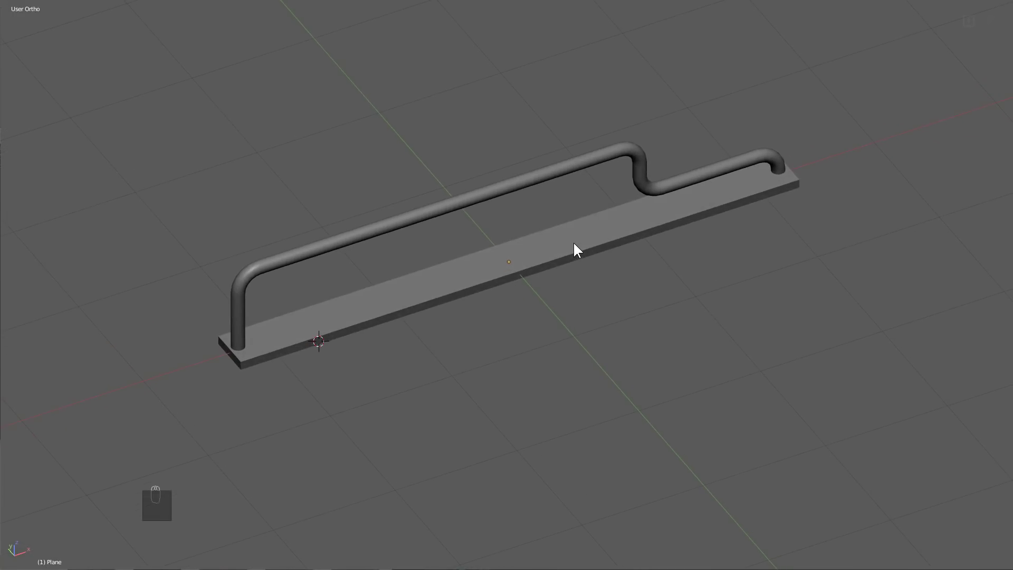
Step: Hide the first pipe, switch to front view and re-centre the 3D cursor
{"action": "left_click", "coordinate": [541, 174]}
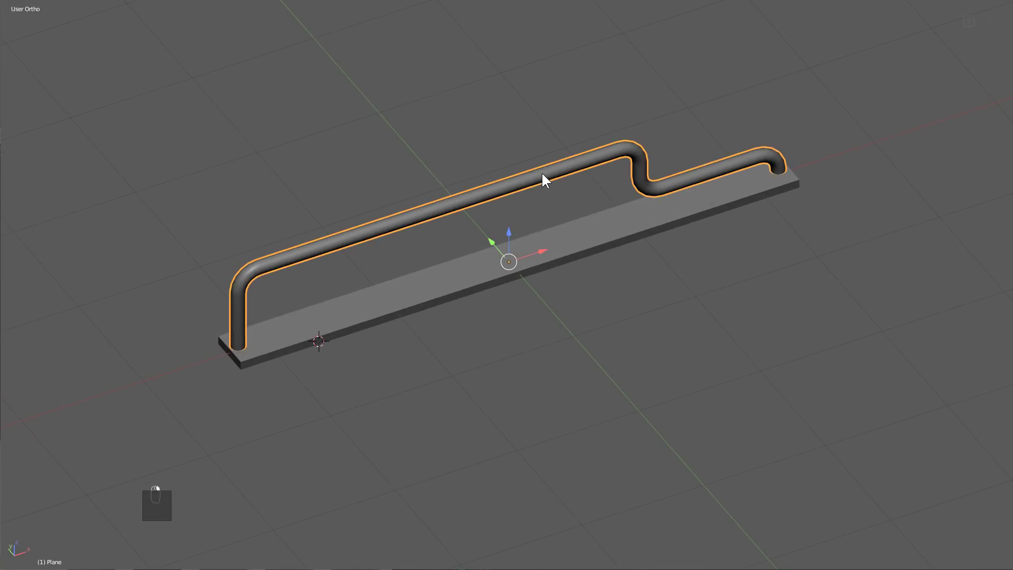
{"action": "key", "text": "h"}
{"action": "key", "text": "KP_1"}
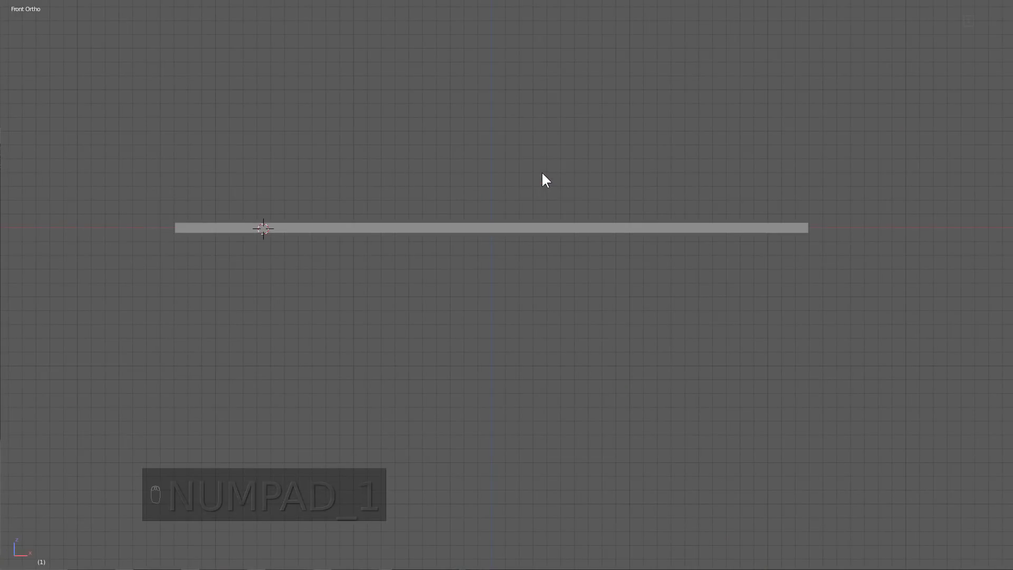
{"action": "key", "text": "shift+c"}
Step: Add a new plane and merge it into a single central vertex
{"action": "key", "text": "shift+a"}
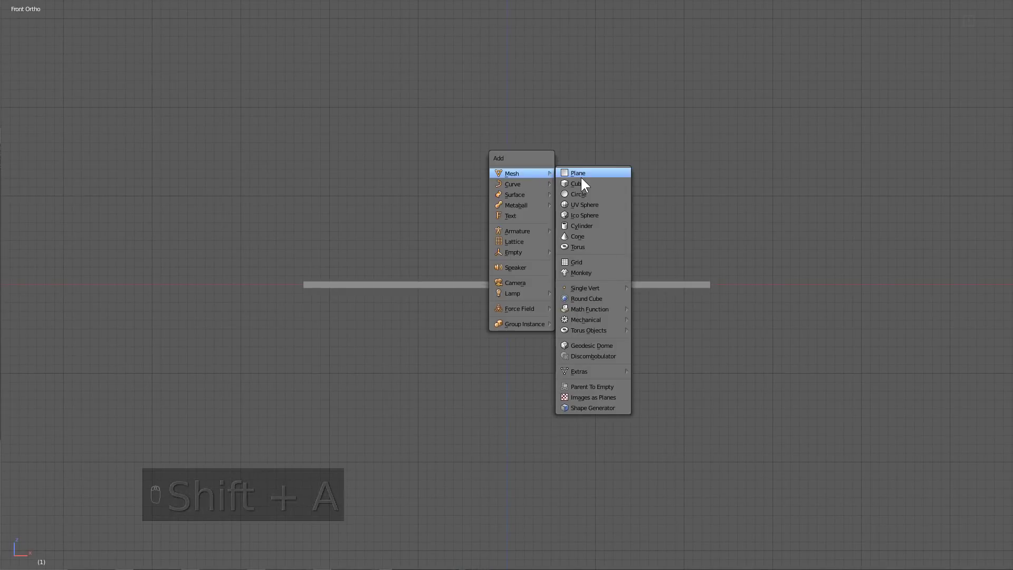
{"action": "left_click", "coordinate": [580, 176]}
{"action": "key", "text": "Tab"}
{"action": "key", "text": "alt+m"}
{"action": "left_click", "coordinate": [599, 306]}
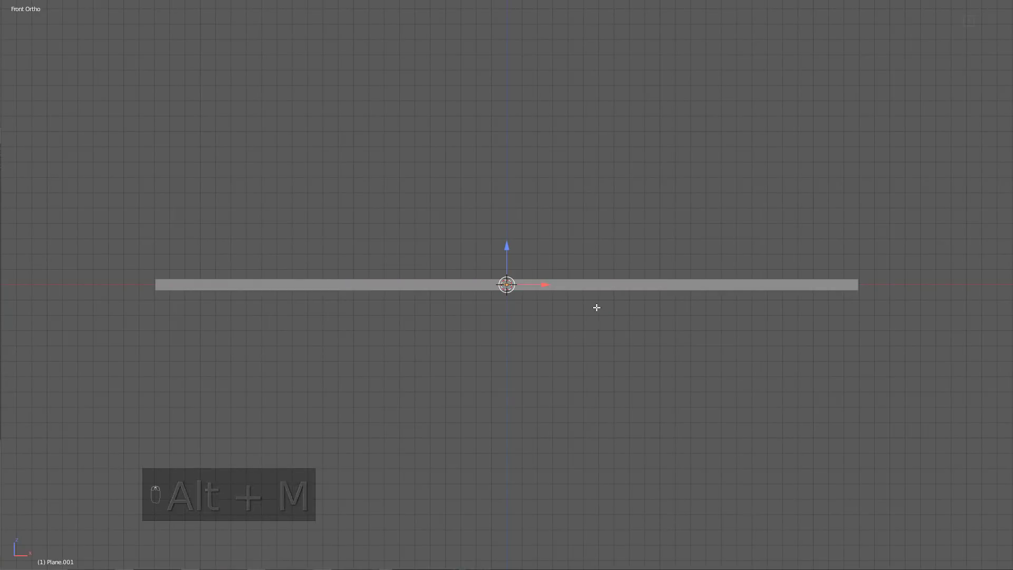
Step: Extrude vertices upward and sideways along X to build a new stepped path
{"action": "scroll", "coordinate": [589, 321], "scroll_direction": "down", "scroll_amount": 3}
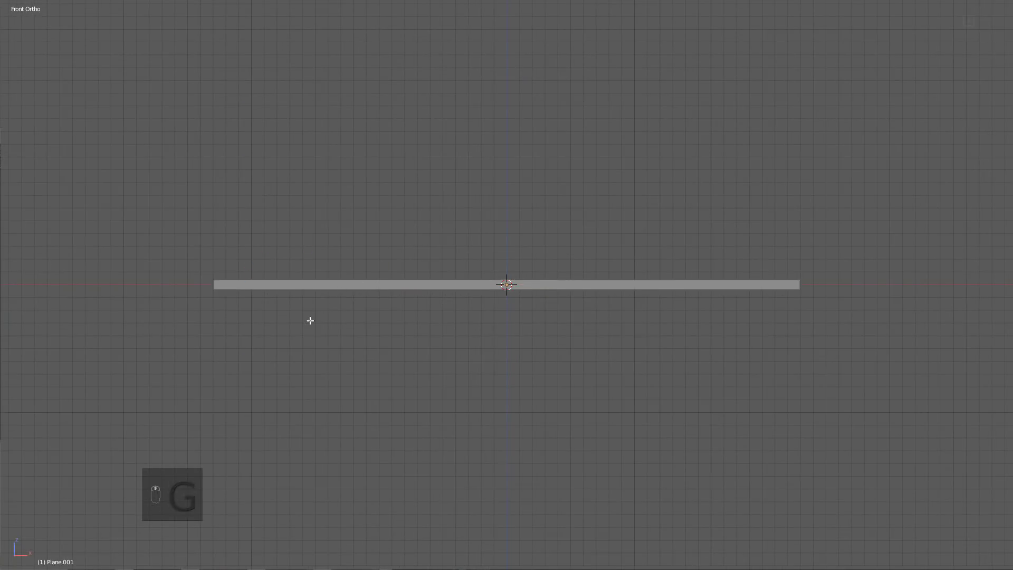
{"action": "left_click", "coordinate": [324, 172]}
{"action": "key", "text": "e"}
{"action": "left_click", "coordinate": [501, 176]}
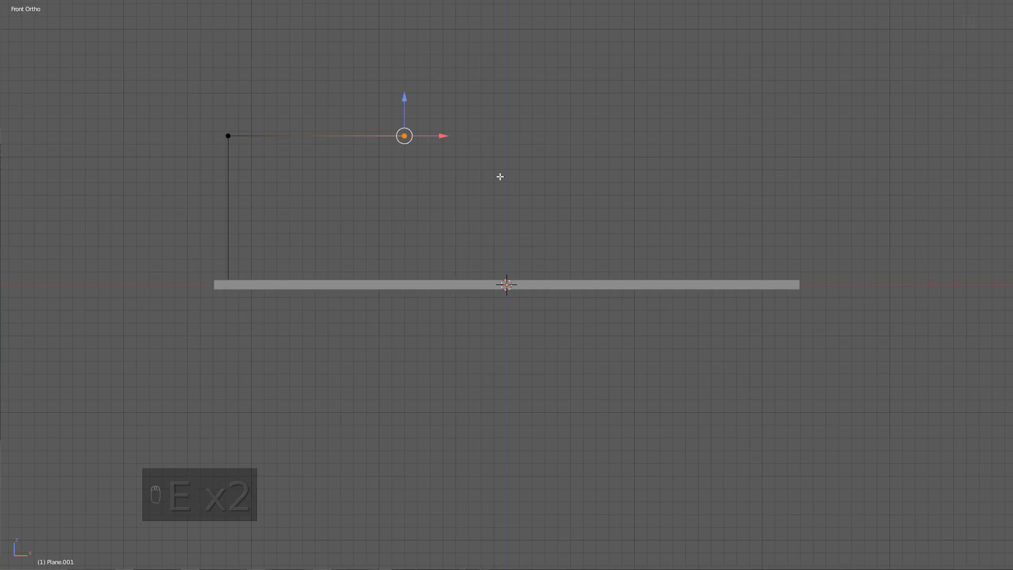
{"action": "middle_click", "coordinate": [623, 295]}
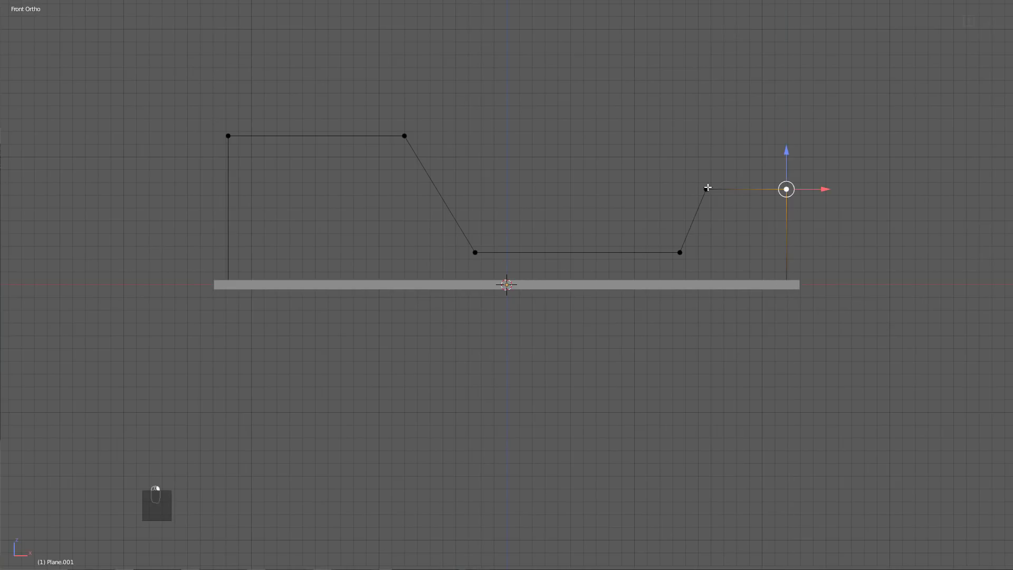
Step: Box-select the path vertices and bevel the corners into rounded bends
{"action": "key", "text": "b"}
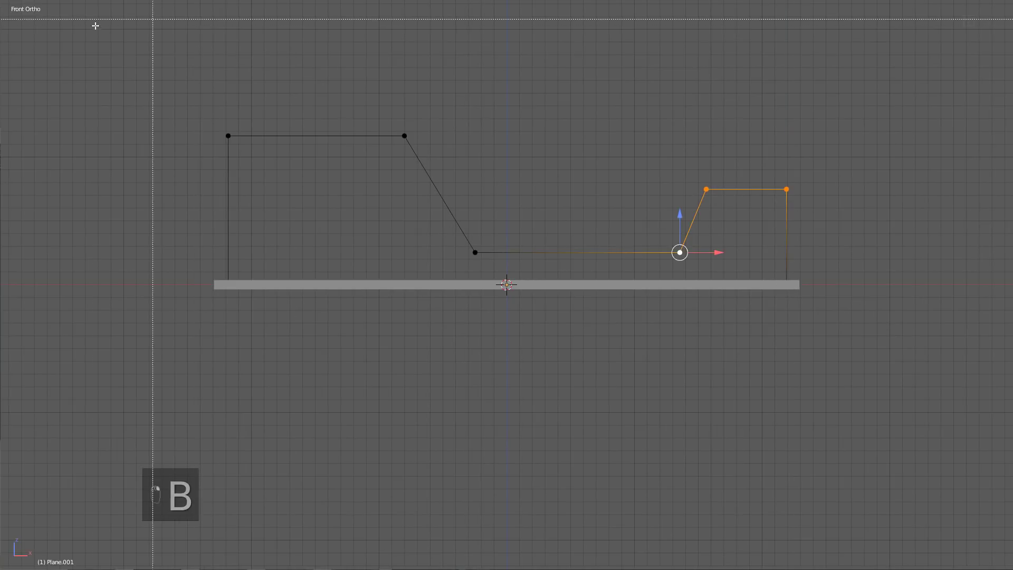
{"action": "left_click_drag", "start_coordinate": [95, 64], "coordinate": [540, 256]}
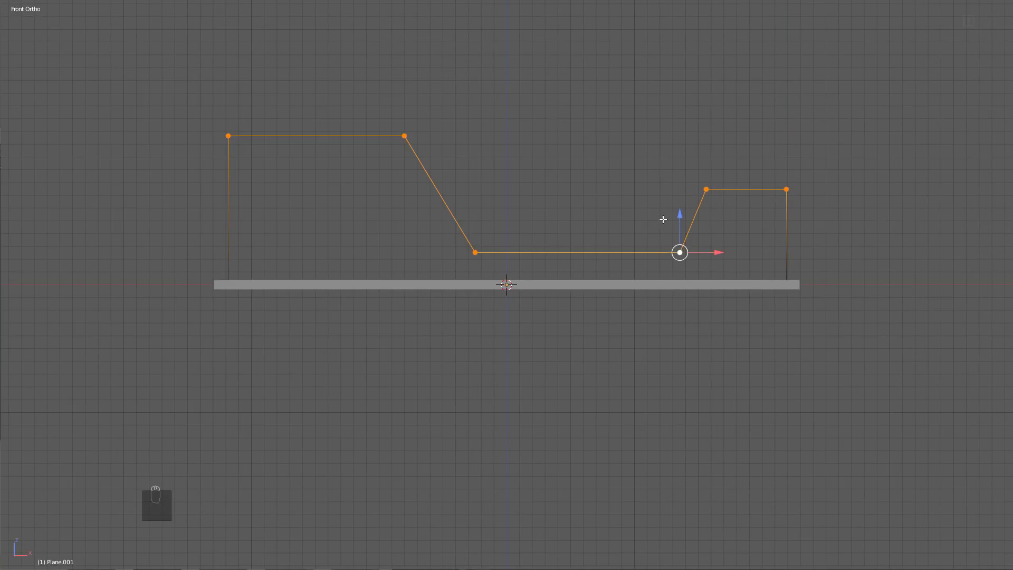
{"action": "key", "text": "ctrl+shift+b"}
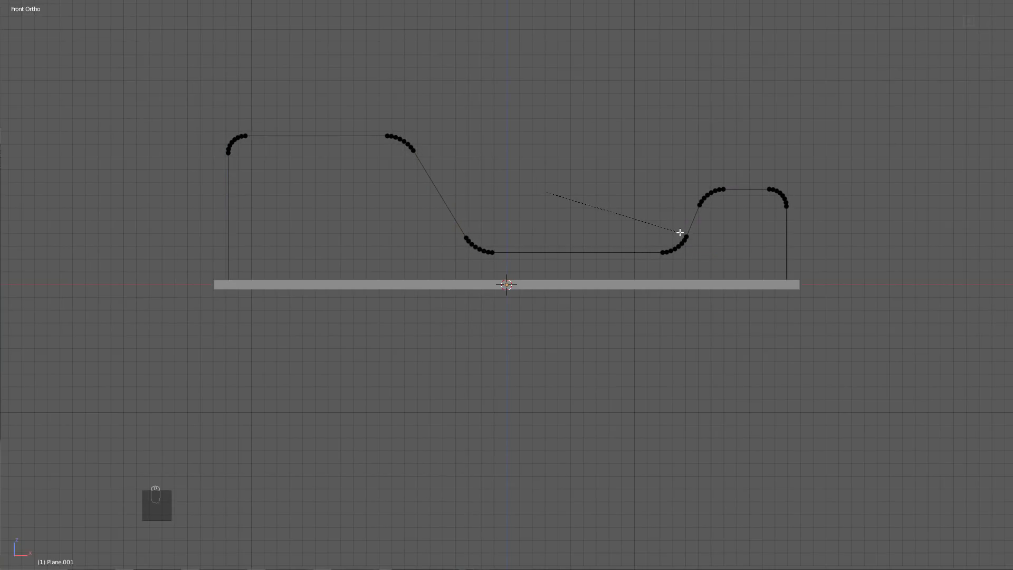
Step: Convert the path mesh into a curve and return to front view
{"action": "key", "text": "Tab"}
{"action": "middle_click_drag", "start_coordinate": [470, 167], "coordinate": [498, 208]}
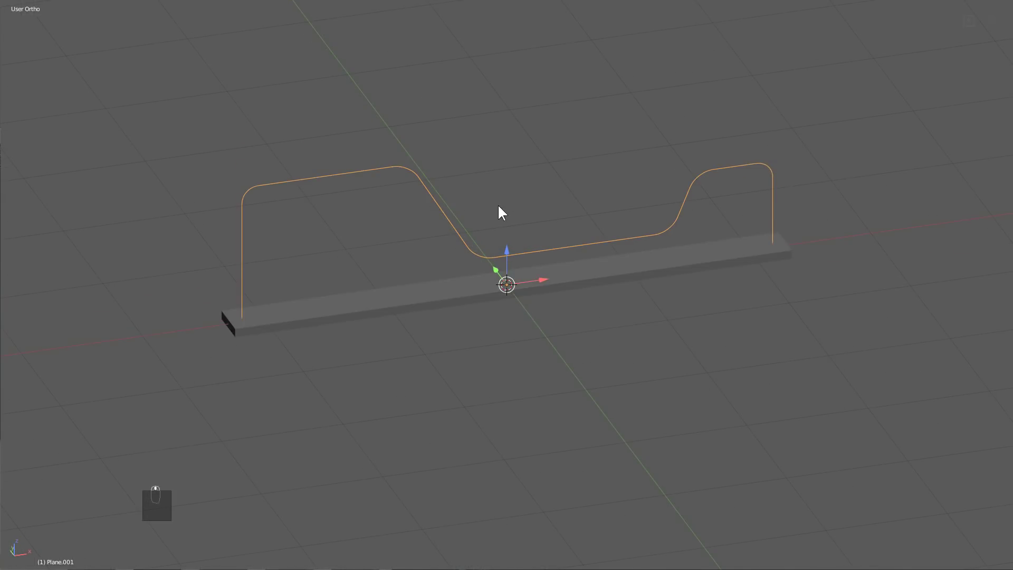
{"action": "key", "text": "alt+c"}
{"action": "left_click", "coordinate": [499, 207]}
{"action": "key", "text": "KP_0"}
{"action": "key", "text": "KP_1"}
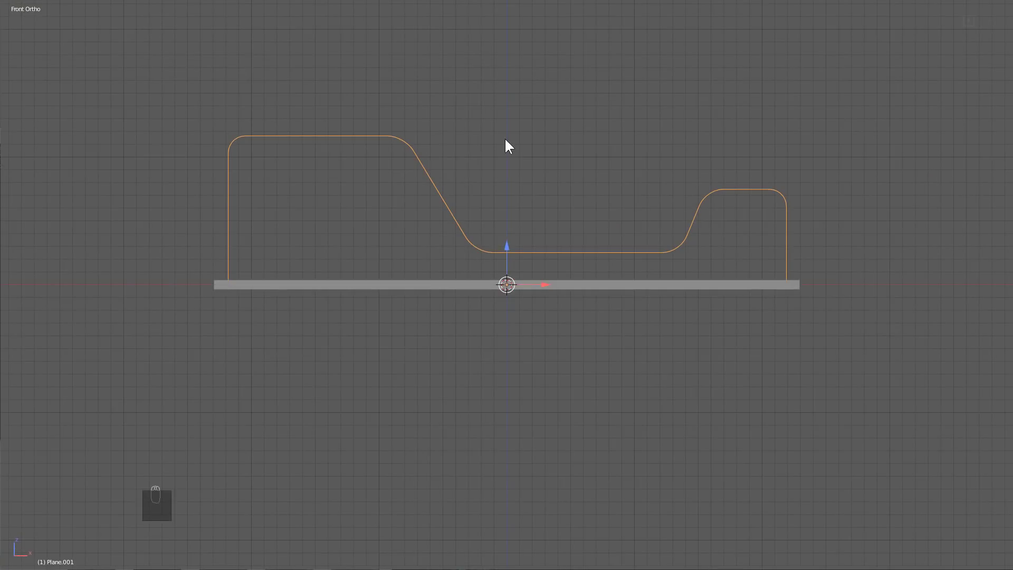
Step: Add a view-aligned Bezier circle above the path and scale it down
{"action": "left_click", "coordinate": [499, 126]}
{"action": "key", "text": "shift+a"}
{"action": "mouse_move", "coordinate": [494, 138]}
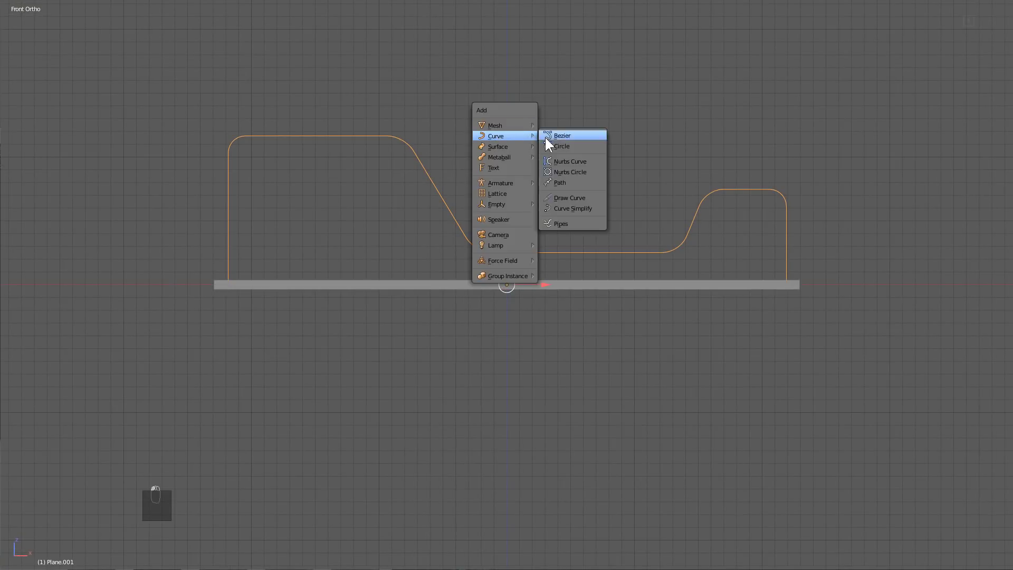
{"action": "left_click", "coordinate": [550, 149]}
{"action": "key", "text": "F6"}
{"action": "left_click", "coordinate": [666, 228]}
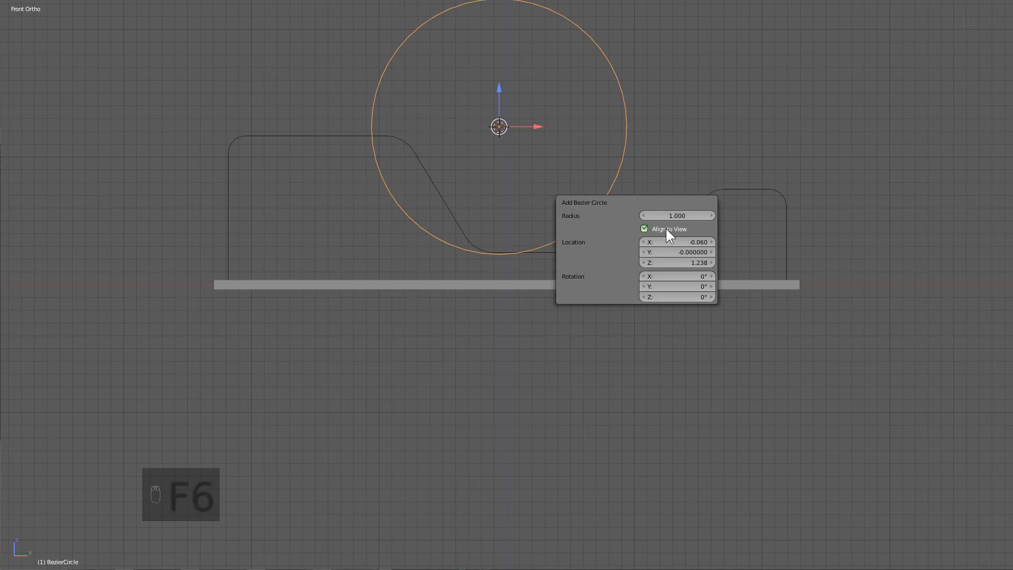
{"action": "key", "text": "s"}
{"action": "left_click", "coordinate": [522, 144]}
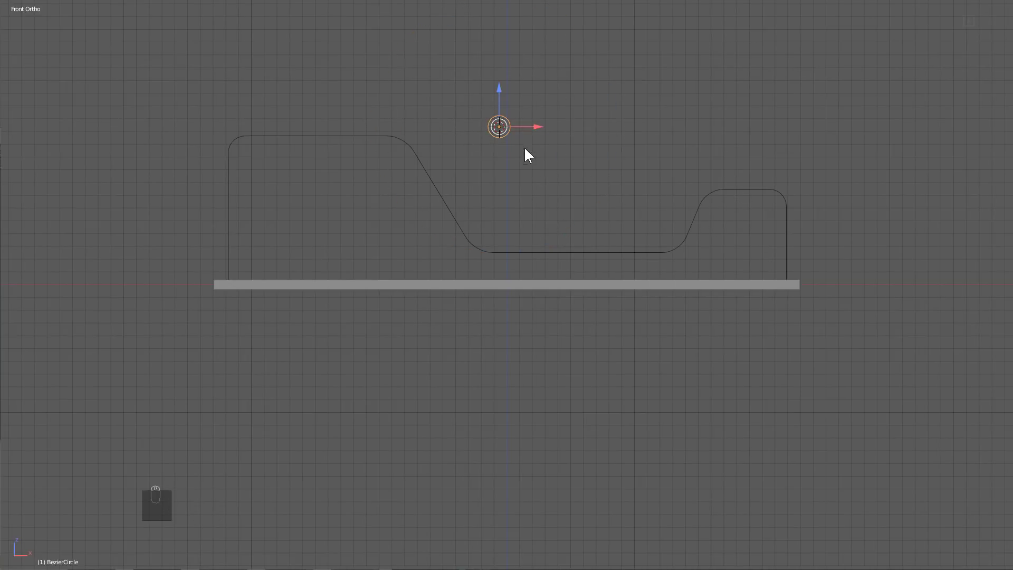
Step: Duplicate the circle's points to place a second ring beside the first
{"action": "key", "text": "Tab"}
{"action": "scroll", "coordinate": [510, 140], "scroll_direction": "up", "scroll_amount": 1}
{"action": "key", "text": "shift+d"}
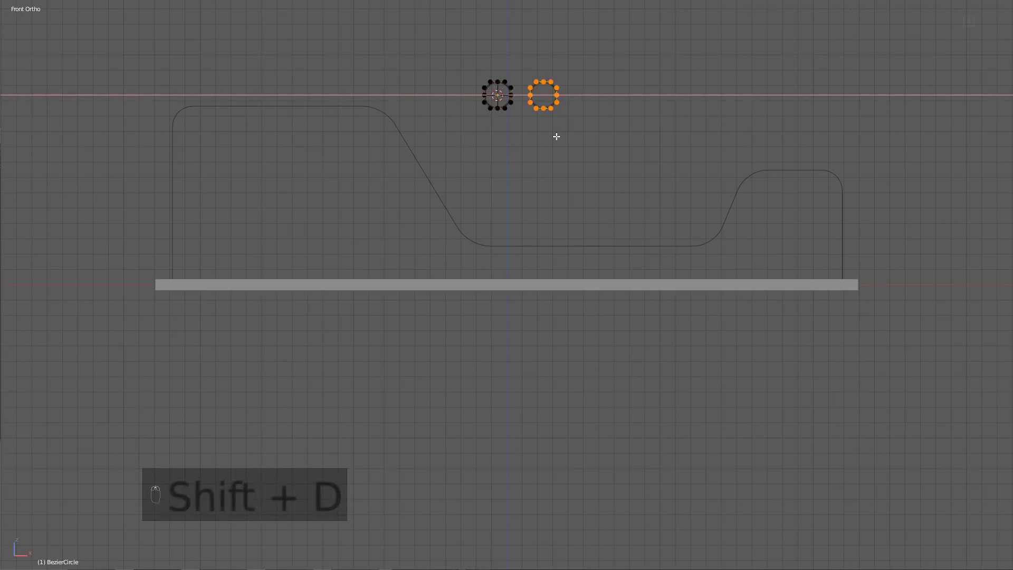
{"action": "left_click", "coordinate": [556, 136]}
{"action": "key", "text": "Tab"}
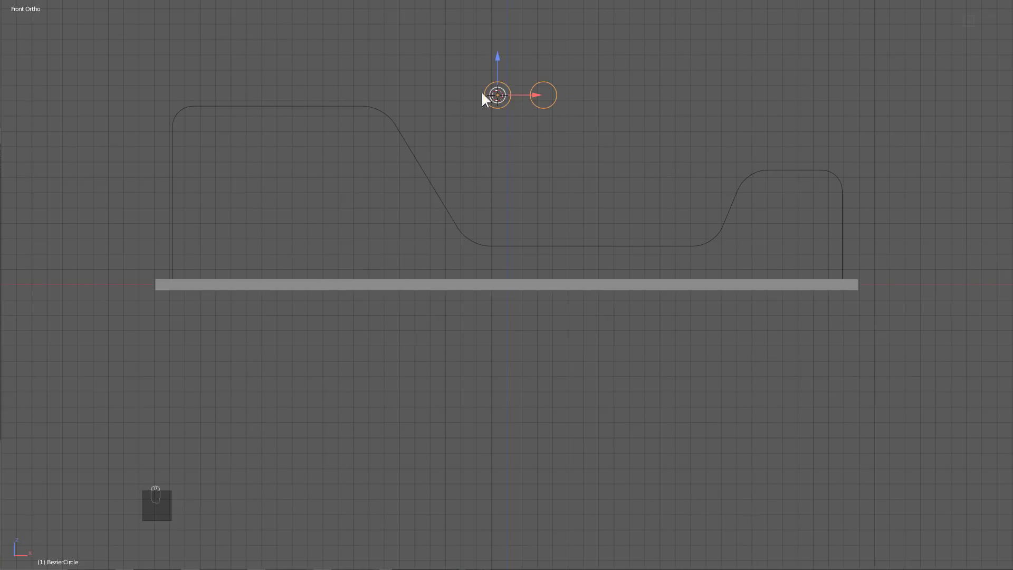
{"action": "key", "text": "Tab"}
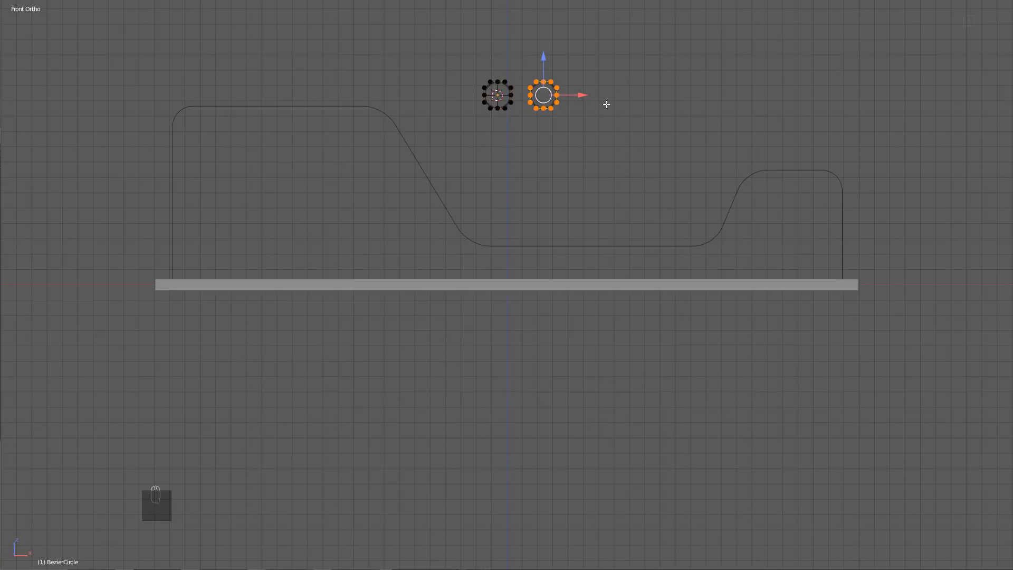
{"action": "key", "text": "Tab"}
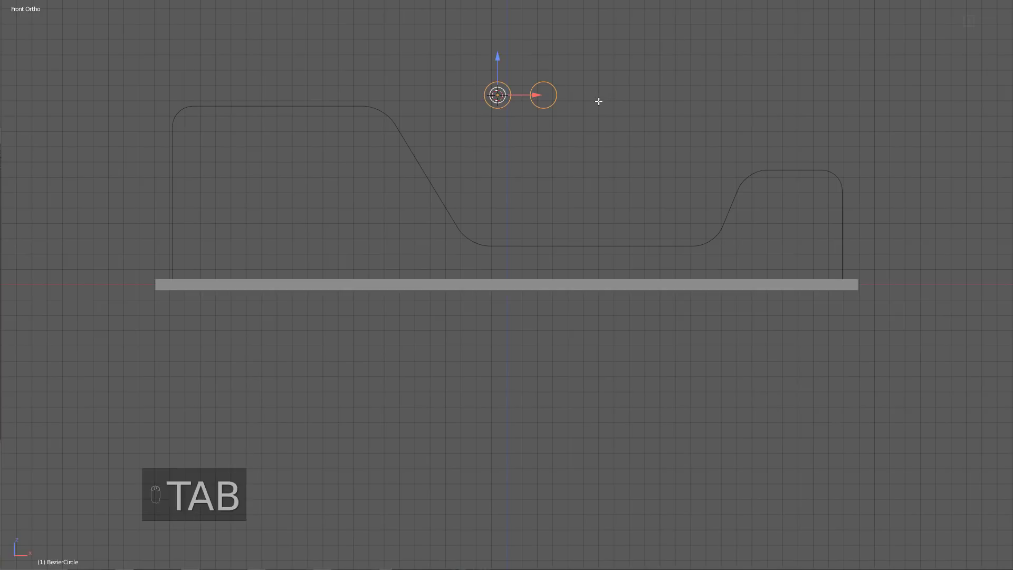
Step: Apply Hard Ops Curve Taper to the path with the circles, then adjust the pipe curve
{"action": "left_click", "coordinate": [396, 142], "text": "shift"}
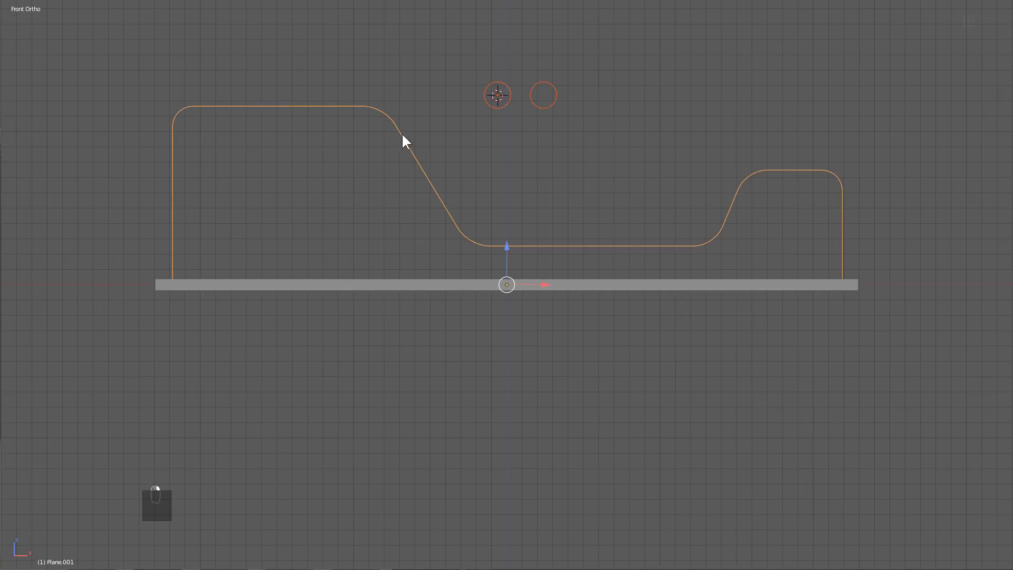
{"action": "key", "text": "q"}
{"action": "left_click", "coordinate": [604, 154]}
{"action": "middle_click_drag", "start_coordinate": [567, 158], "coordinate": [462, 172]}
{"action": "key", "text": "q"}
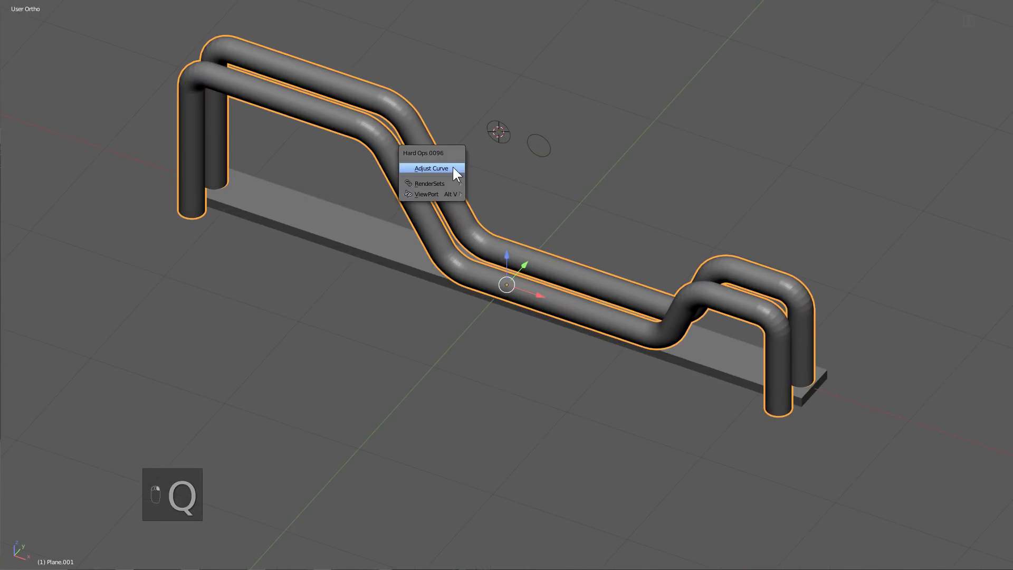
{"action": "left_click", "coordinate": [453, 167]}
{"action": "middle_click_drag", "start_coordinate": [471, 207], "coordinate": [544, 140]}
Step: Shrink one circle profile and duplicate it to add a third tube
{"action": "right_click", "coordinate": [543, 140]}
{"action": "key", "text": "Tab"}
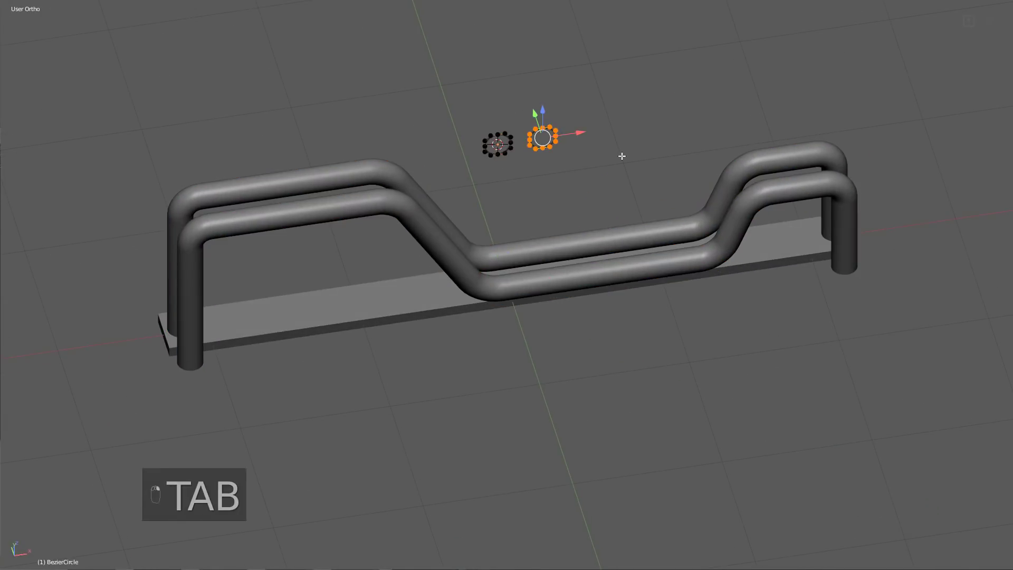
{"action": "key", "text": "s"}
{"action": "left_click", "coordinate": [574, 155]}
{"action": "key", "text": "shift+d"}
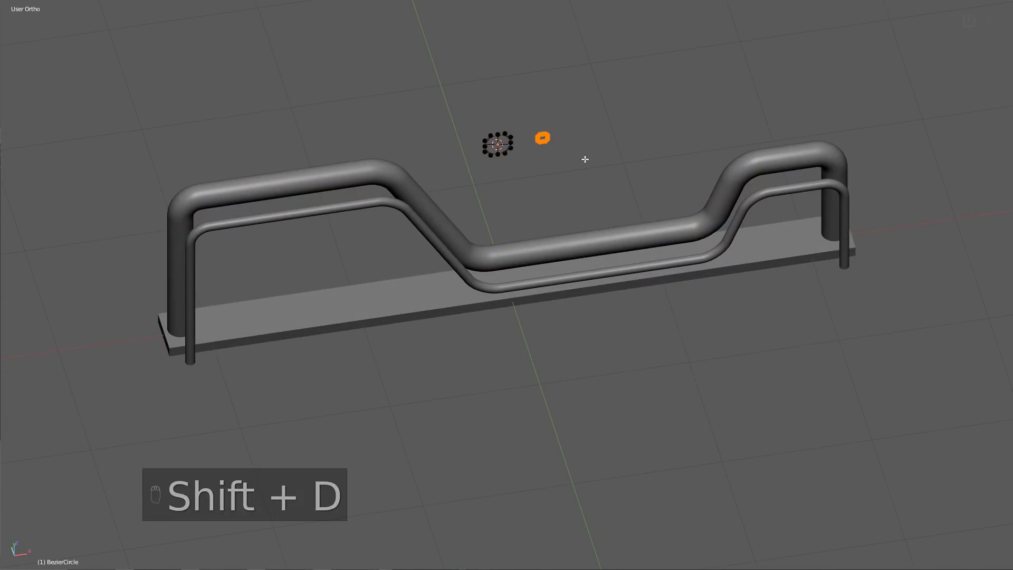
{"action": "left_click", "coordinate": [561, 164]}
Step: Duplicate the profile twice more, placing copies for an outer and an inner tube
{"action": "key", "text": "shift+d"}
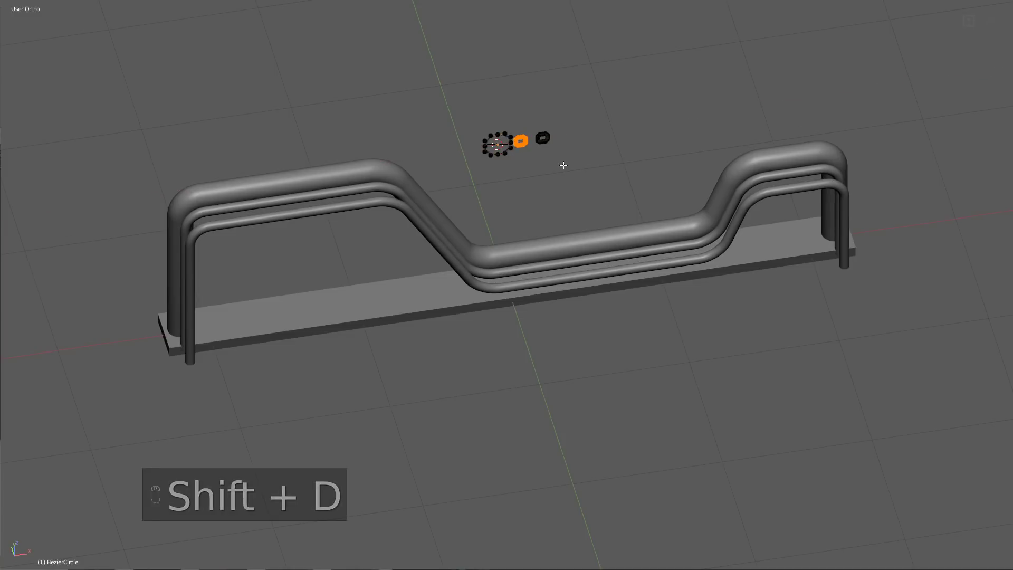
{"action": "key", "text": "z"}
{"action": "key", "text": "x"}
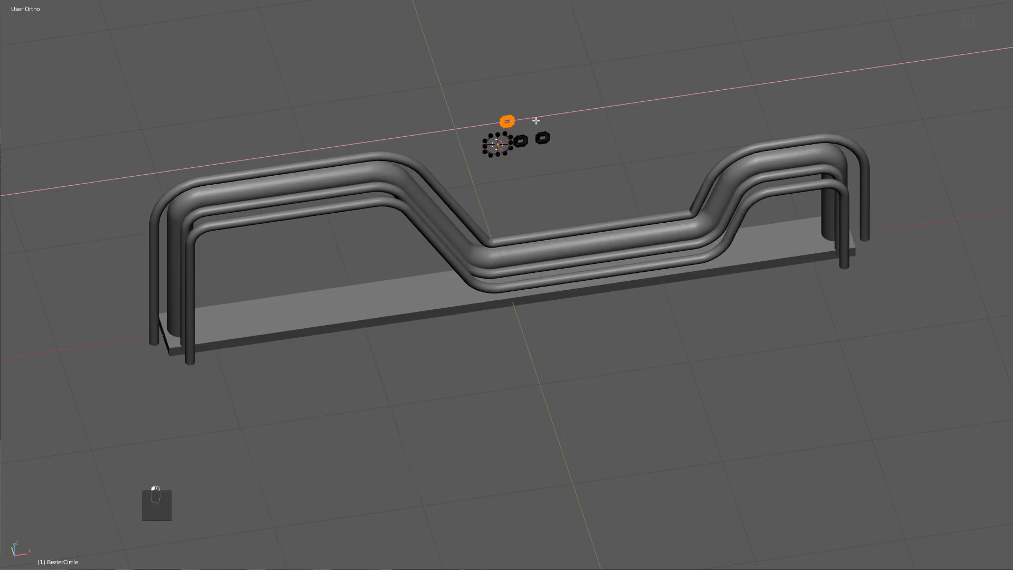
{"action": "left_click", "coordinate": [540, 125]}
{"action": "key", "text": "shift+d"}
{"action": "key", "text": "z"}
{"action": "key", "text": "x"}
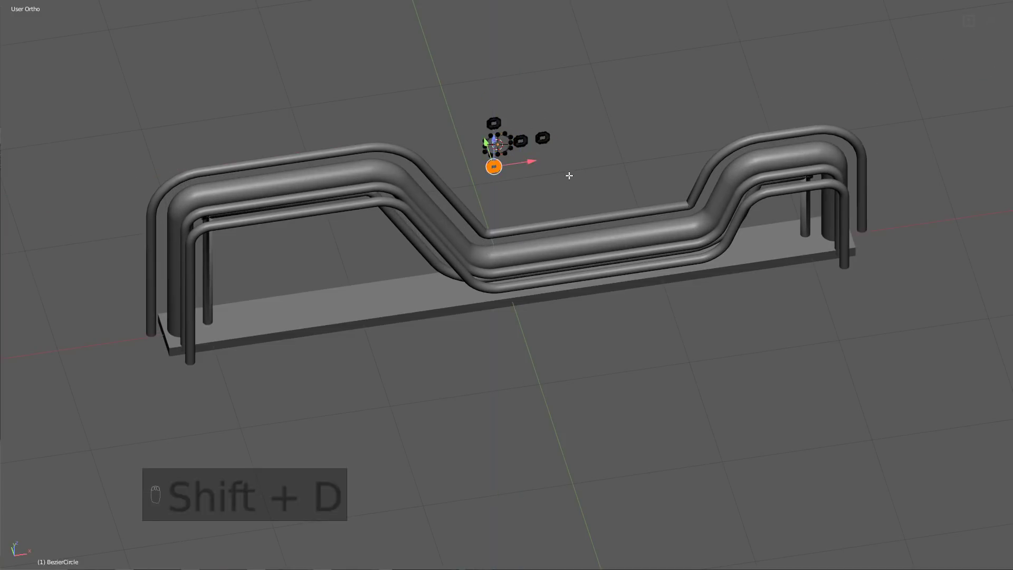
{"action": "left_click", "coordinate": [556, 171]}
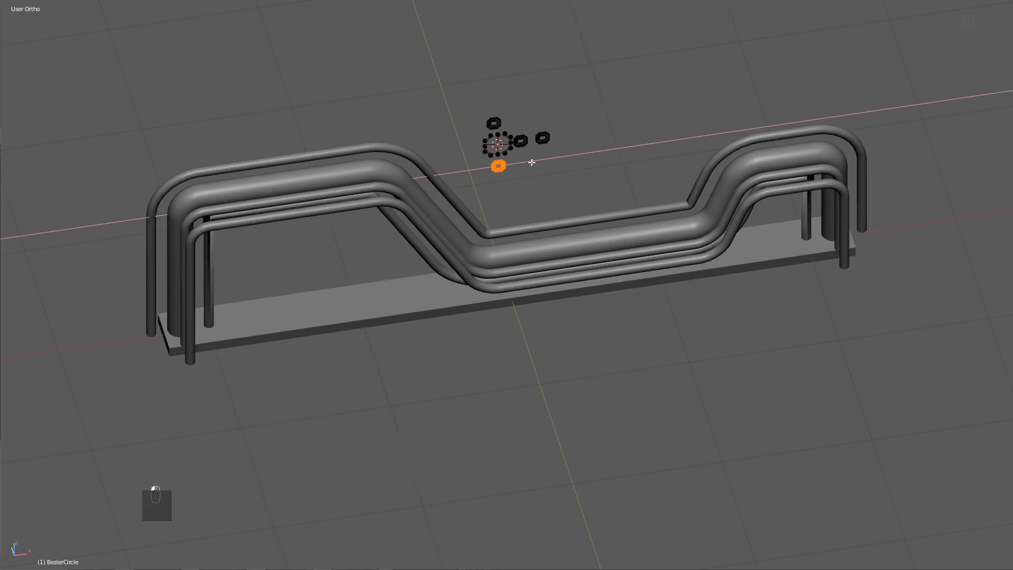
Step: Reposition the latest copy further left and raise it vertically, then inspect the pipes
{"action": "left_click", "coordinate": [587, 187]}
{"action": "key", "text": "g"}
{"action": "key", "text": "z"}
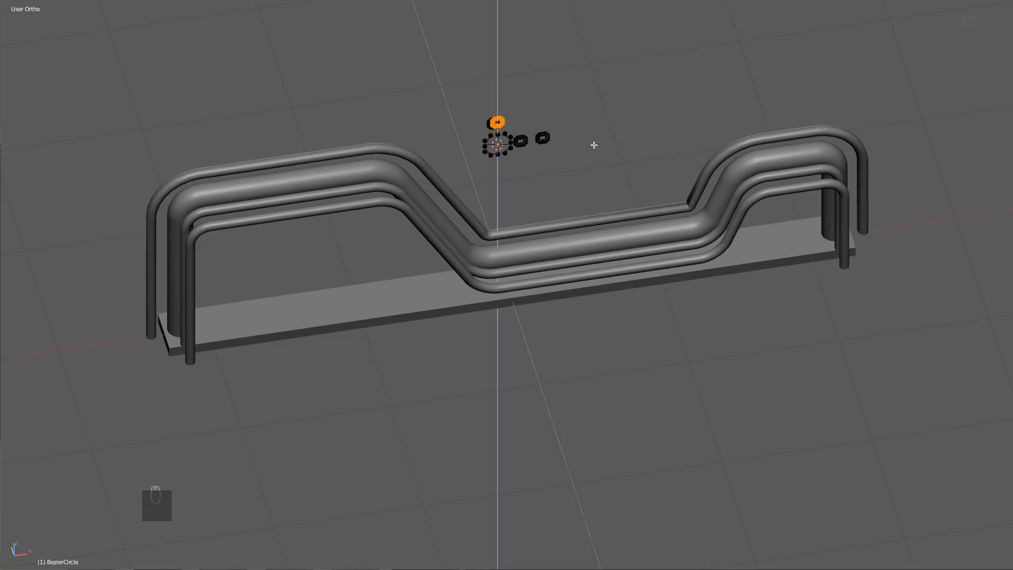
{"action": "left_click", "coordinate": [596, 151]}
{"action": "middle_click_drag", "start_coordinate": [596, 151], "coordinate": [492, 133]}
{"action": "middle_click_drag", "start_coordinate": [522, 83], "coordinate": [558, 121]}
Step: Frame the selected circle and set its handles to Vector, making that profile angular
{"action": "key", "text": "KP_Decimal"}
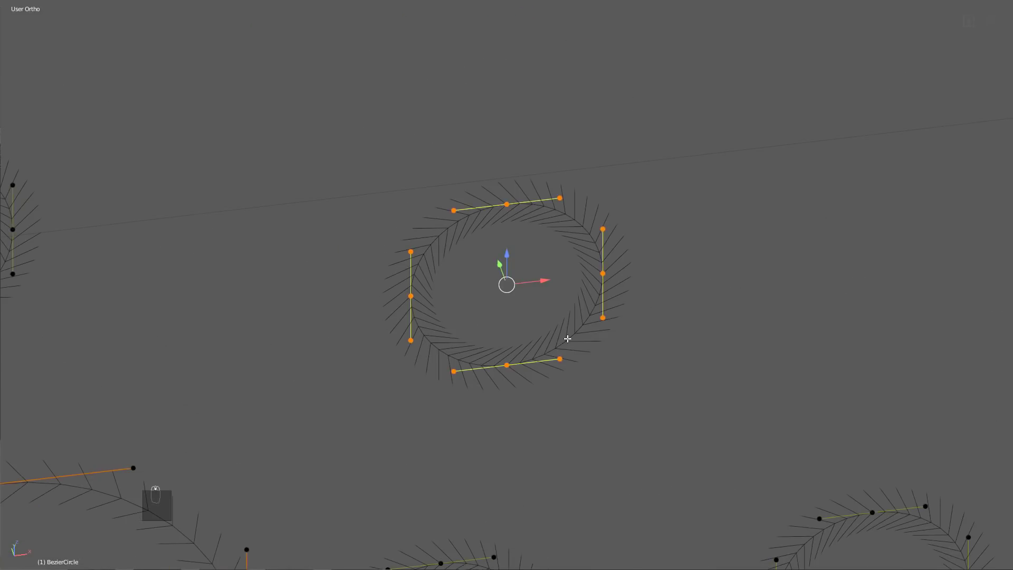
{"action": "key", "text": "v"}
{"action": "left_click", "coordinate": [565, 352]}
{"action": "scroll", "coordinate": [563, 348], "scroll_direction": "down", "scroll_amount": 10}
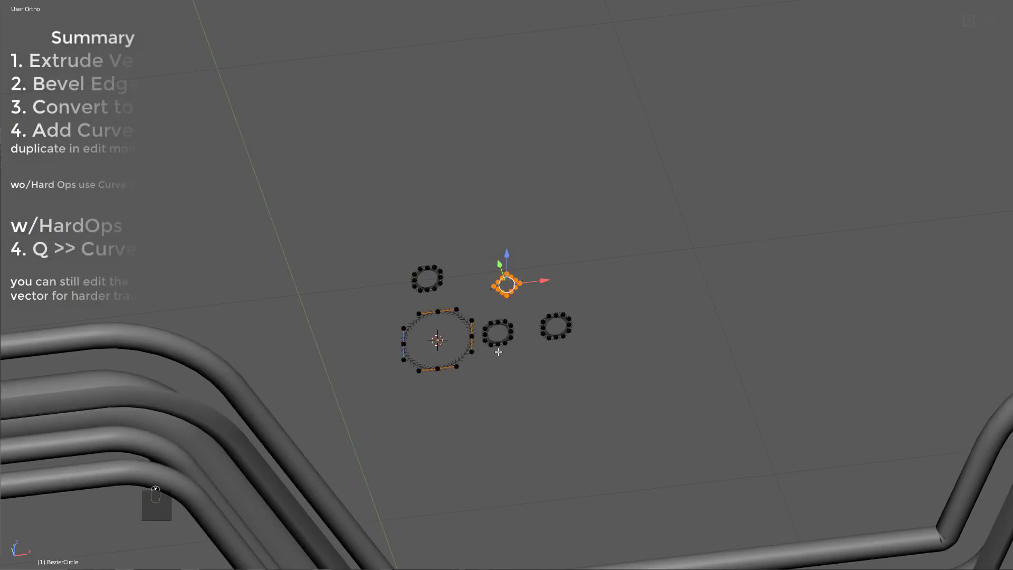
{"action": "scroll", "coordinate": [498, 352], "scroll_direction": "down", "scroll_amount": 3}
{"action": "middle_click_drag", "start_coordinate": [445, 393], "coordinate": [473, 268]}
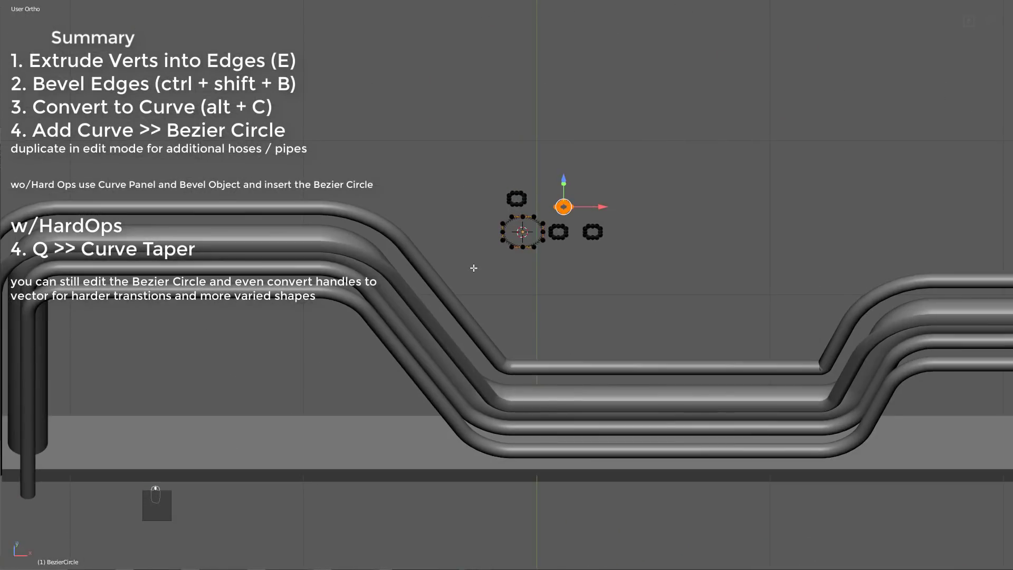
{"action": "key", "text": "Tab"}
{"action": "middle_click_drag", "start_coordinate": [572, 324], "coordinate": [530, 305]}
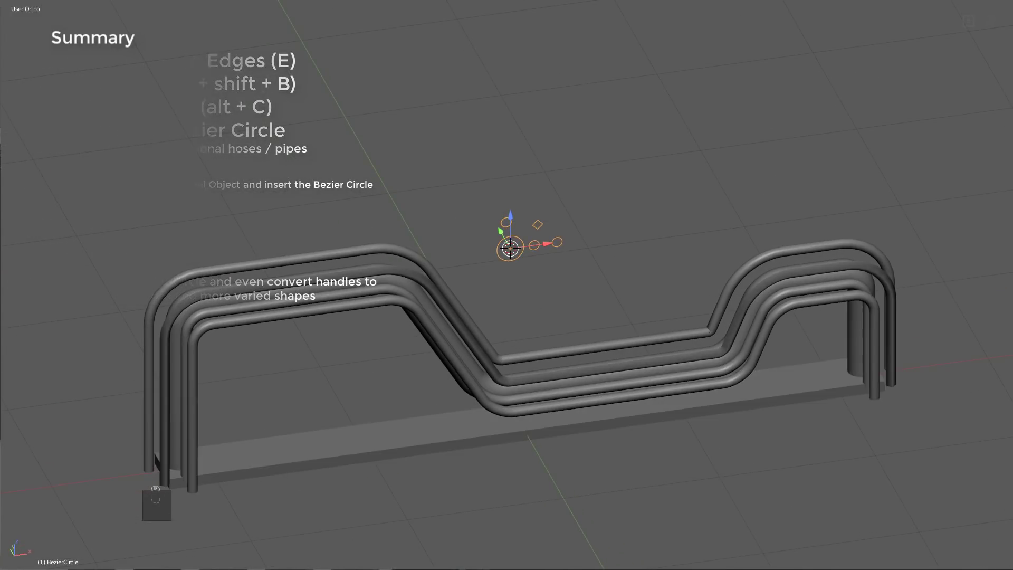